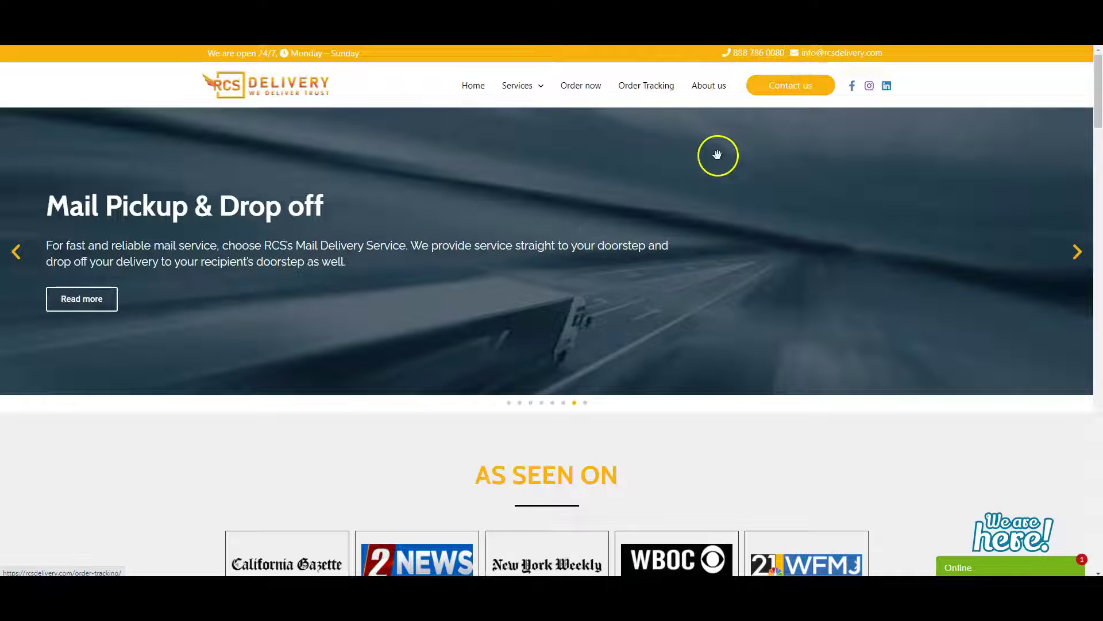
pyautogui.scroll(-2, 716, 155)
pyautogui.scroll(-5, 744, 229)
pyautogui.scroll(-4, 747, 233)
pyautogui.scroll(-5, 748, 234)
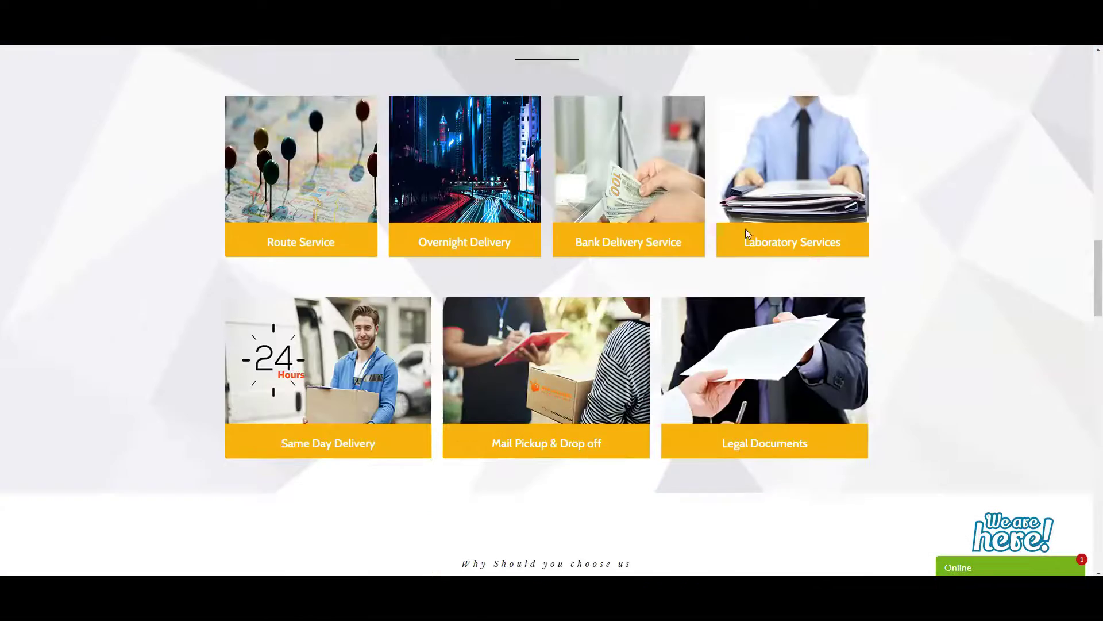
pyautogui.scroll(-5, 748, 233)
pyautogui.scroll(-5, 748, 234)
pyautogui.scroll(-4, 747, 233)
pyautogui.scroll(-2, 747, 234)
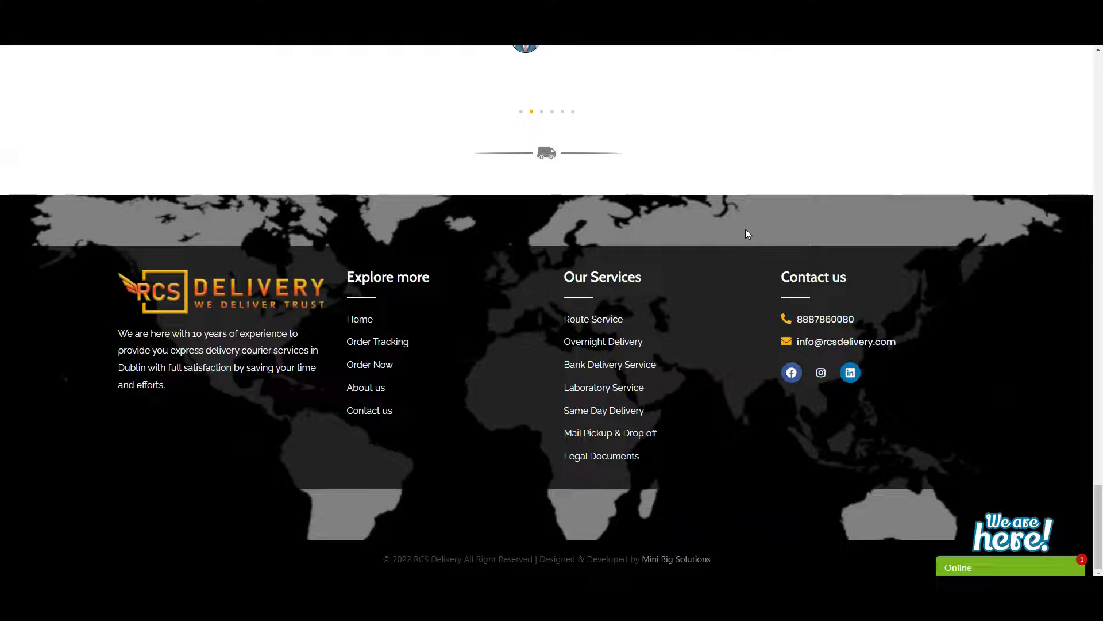
pyautogui.scroll(6, 803, 249)
pyautogui.scroll(5, 799, 250)
pyautogui.scroll(4, 800, 253)
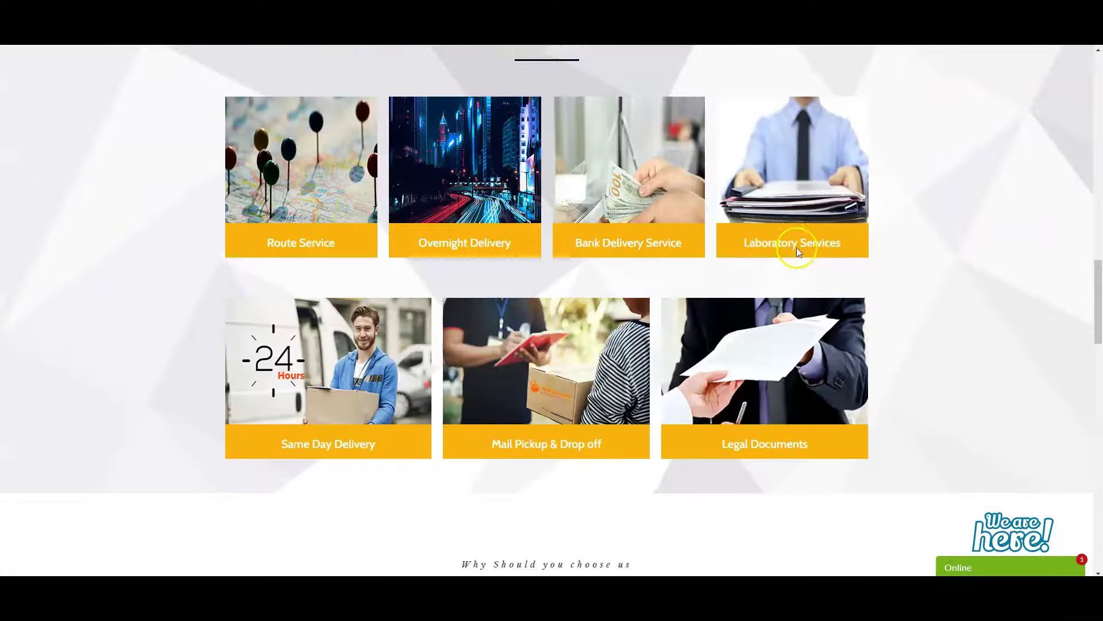
pyautogui.scroll(4, 797, 247)
pyautogui.scroll(4, 796, 247)
pyautogui.scroll(4, 795, 247)
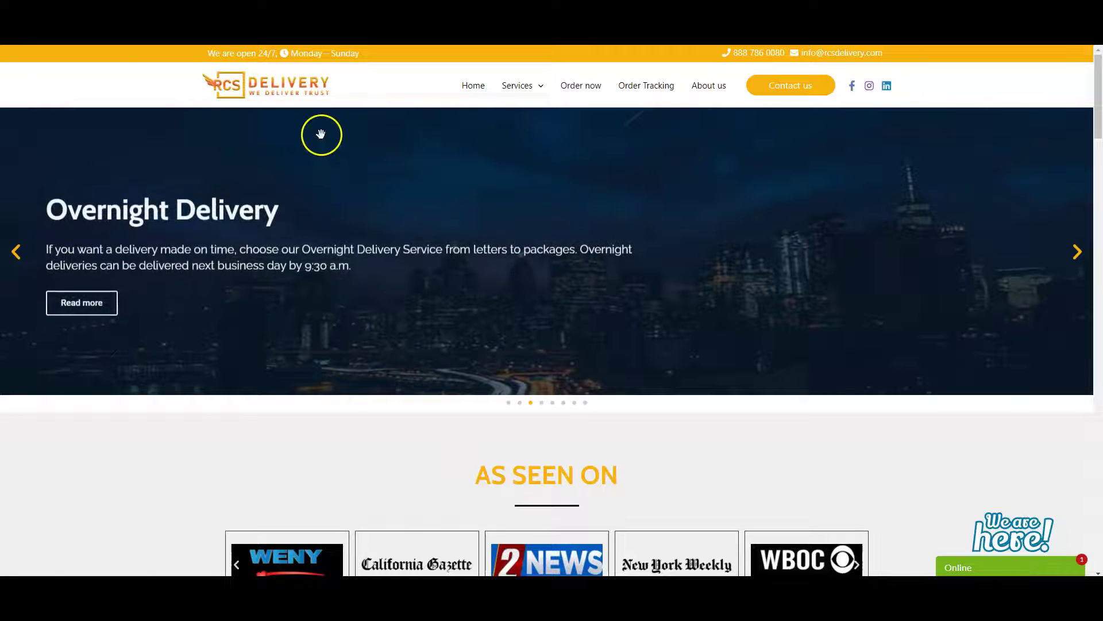
pyautogui.scroll(-1, 491, 388)
pyautogui.scroll(-2, 491, 389)
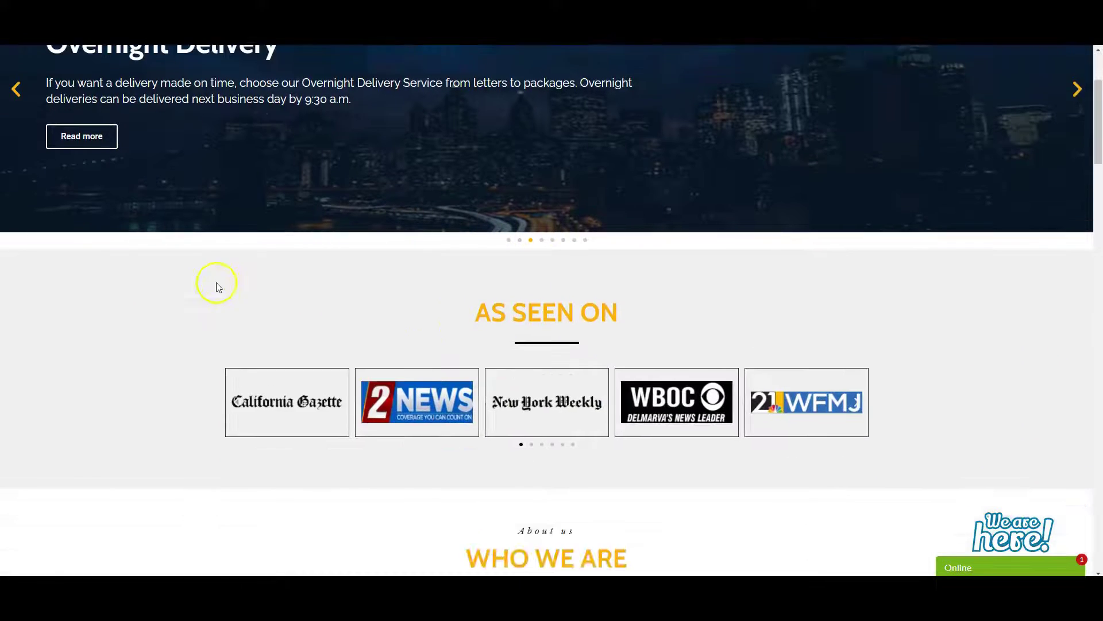
pyautogui.scroll(2, 217, 284)
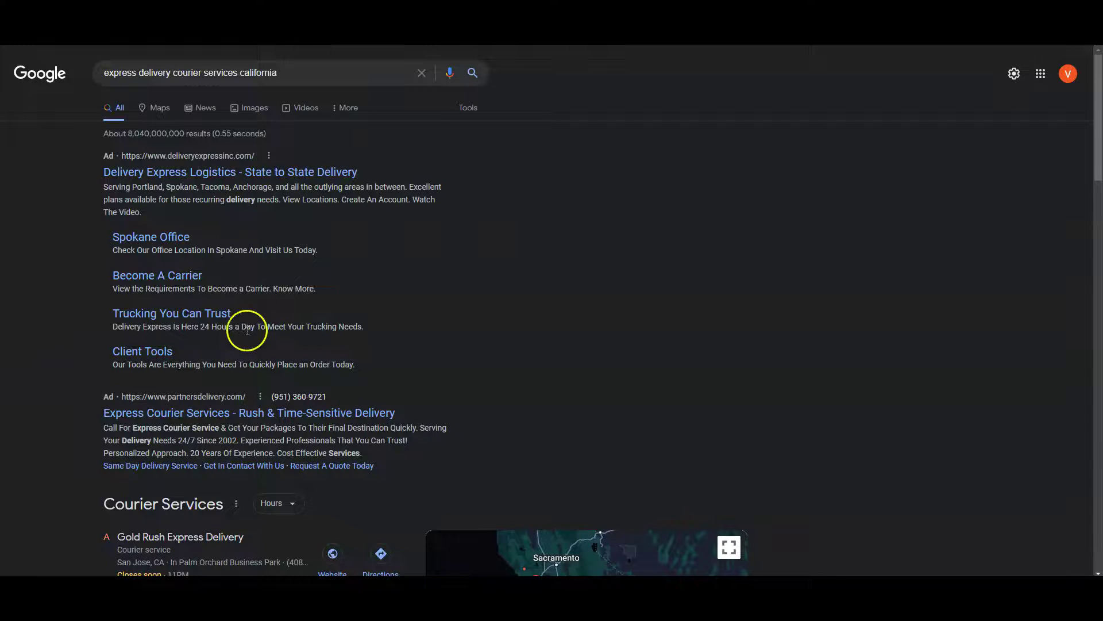
pyautogui.scroll(-3, 256, 328)
pyautogui.scroll(-2, 337, 369)
pyautogui.scroll(4, 233, 238)
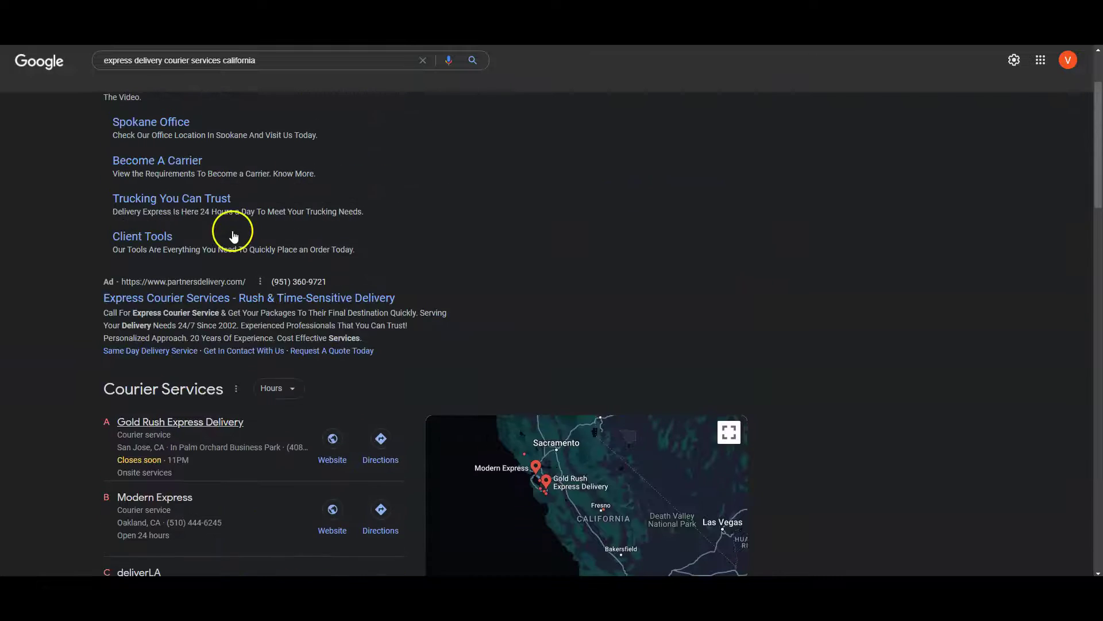
pyautogui.scroll(2, 234, 239)
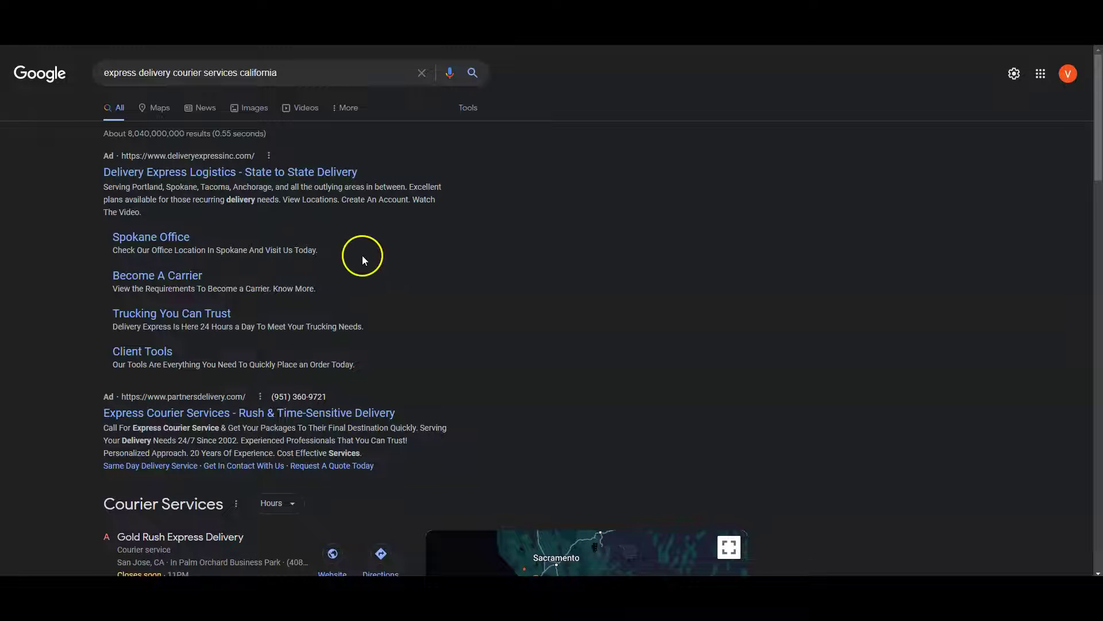
pyautogui.scroll(-1, 359, 255)
pyautogui.scroll(-1, 342, 244)
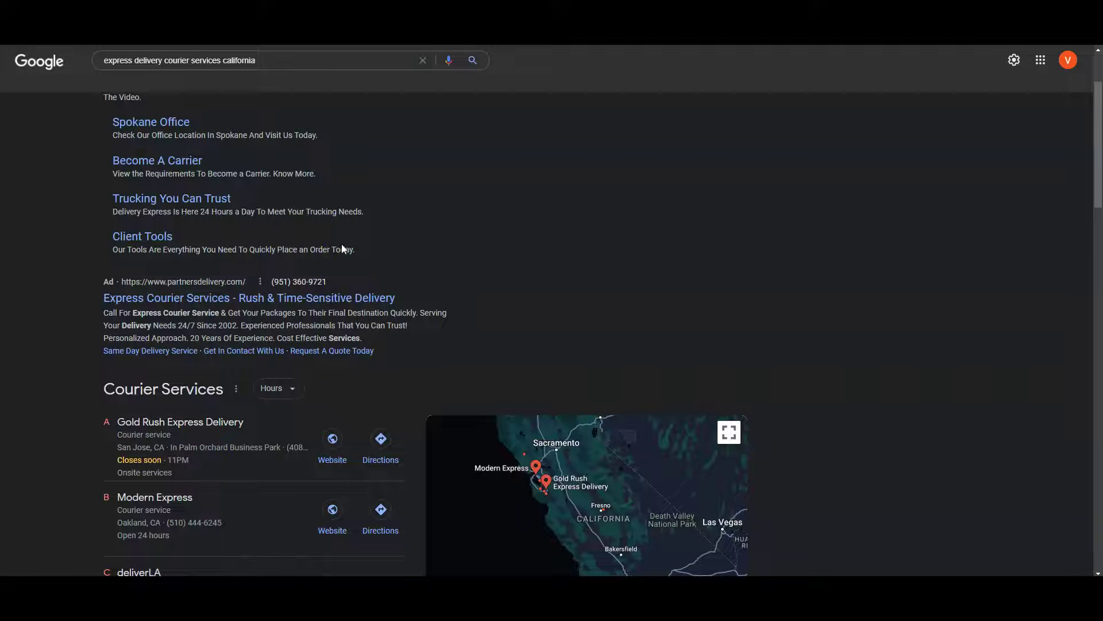
pyautogui.scroll(-3, 289, 216)
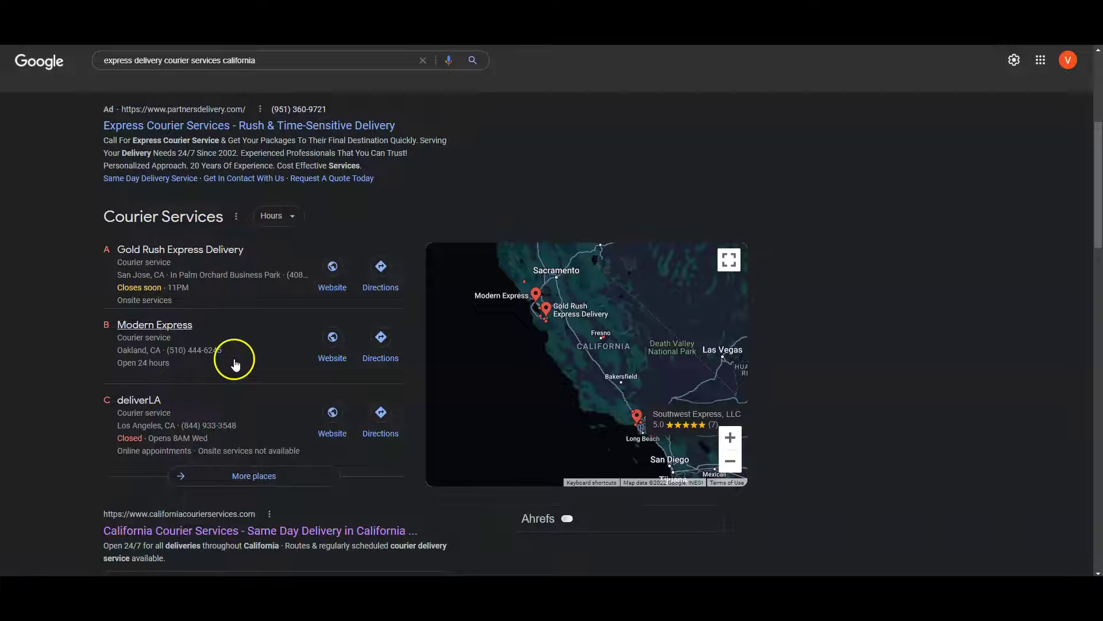
pyautogui.scroll(-2, 235, 362)
pyautogui.scroll(-1, 235, 358)
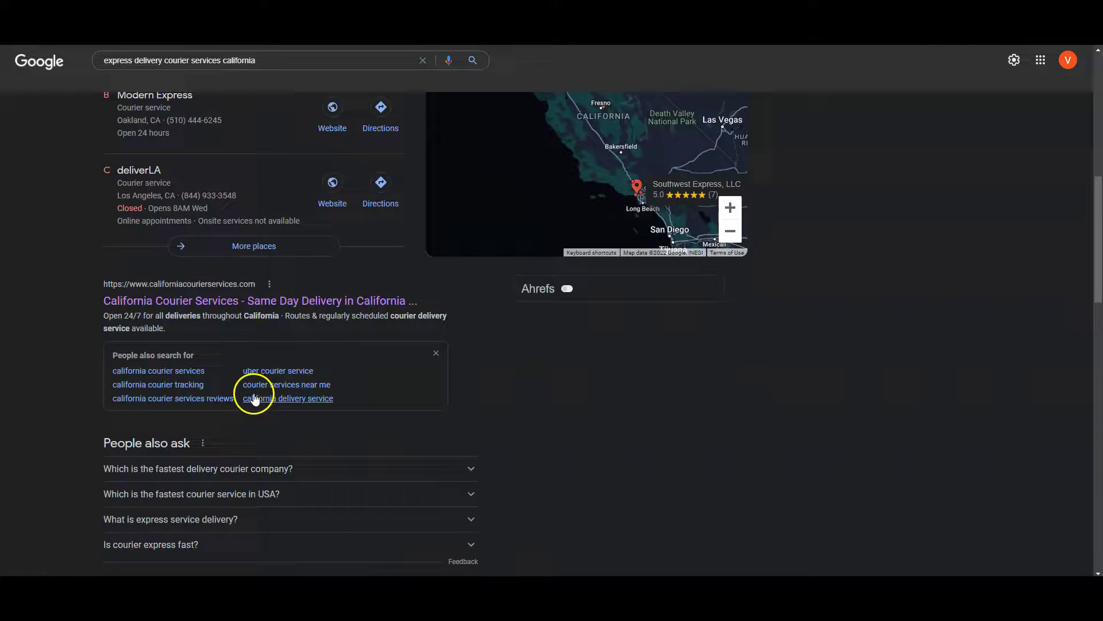
pyautogui.scroll(-1, 254, 399)
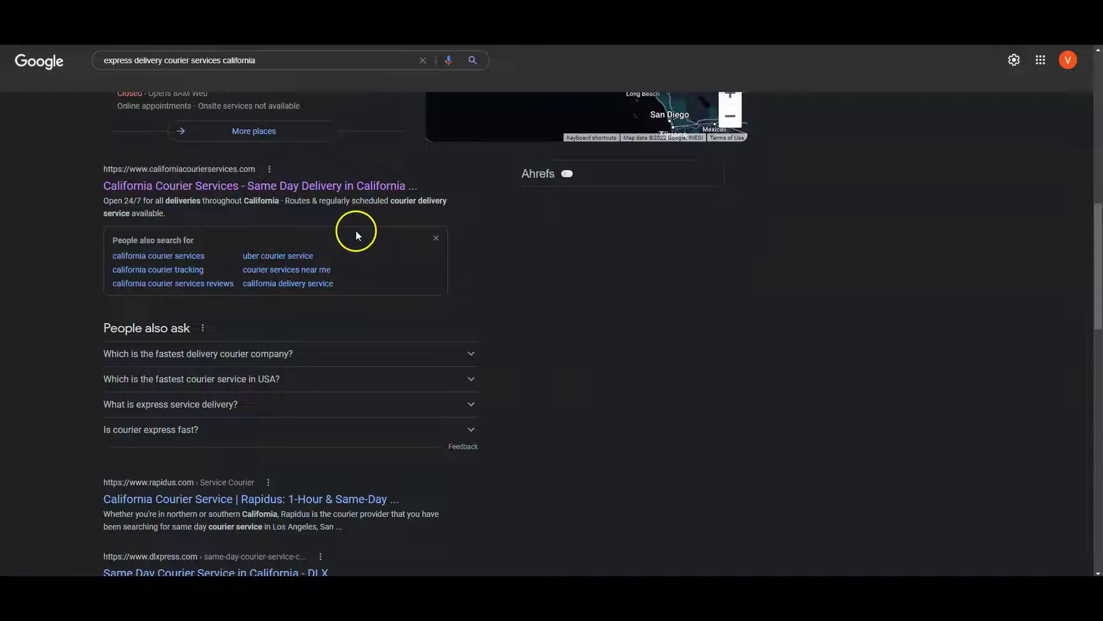
pyautogui.scroll(-1, 283, 403)
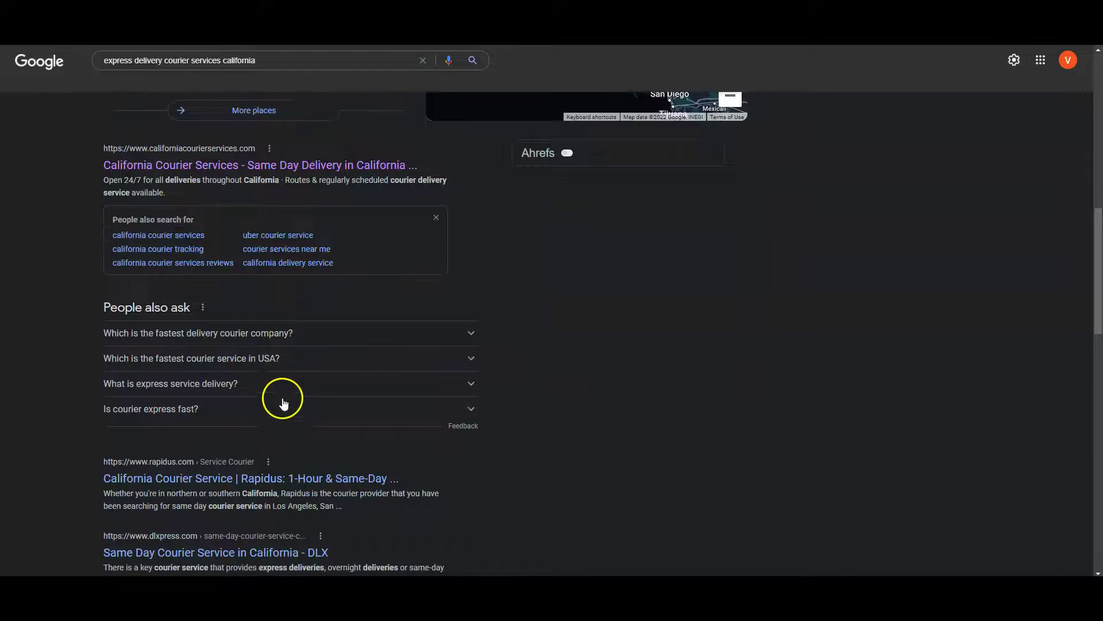
pyautogui.scroll(-1, 284, 402)
pyautogui.scroll(-2, 293, 397)
pyautogui.scroll(2, 151, 371)
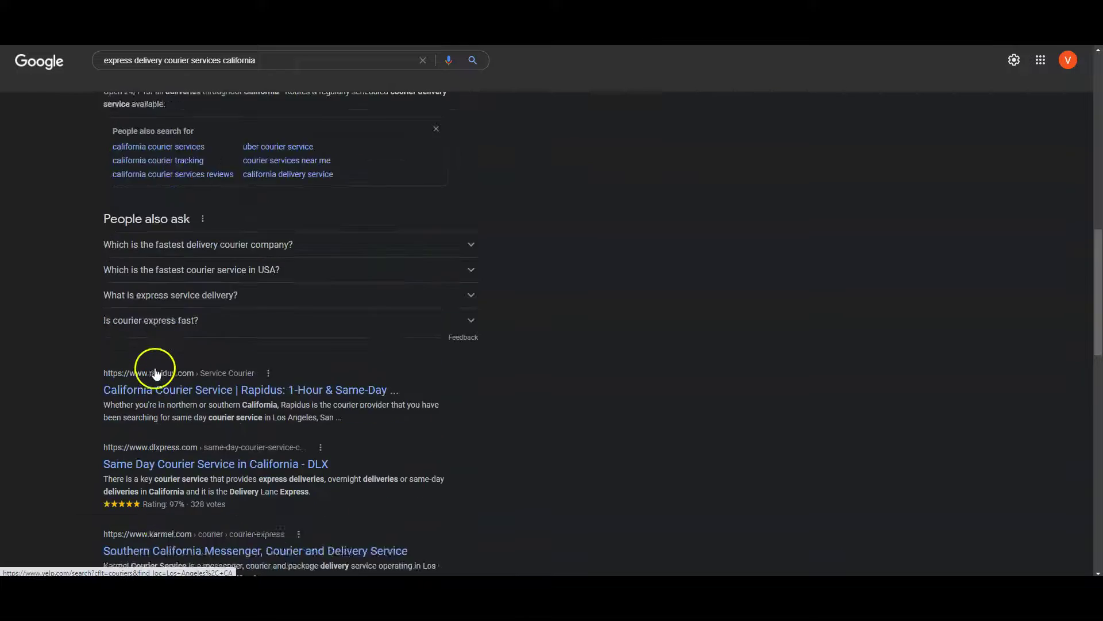
pyautogui.scroll(1, 153, 371)
pyautogui.scroll(2, 159, 366)
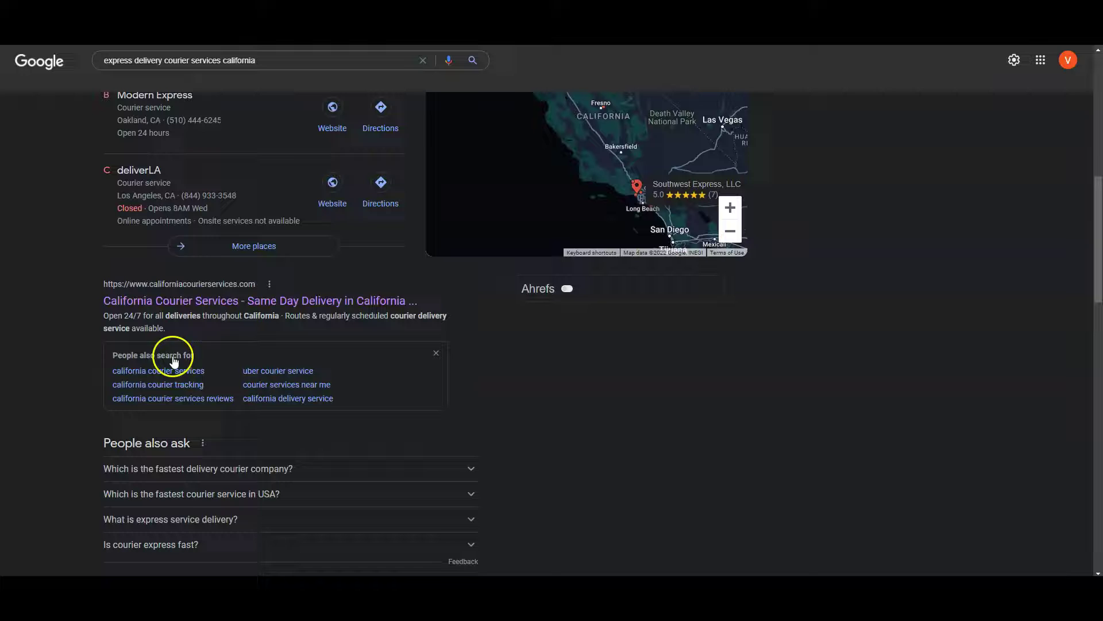
# Step: Bring up the link options for the californiacourierservices.com result's title
pyautogui.rightClick(223, 283)
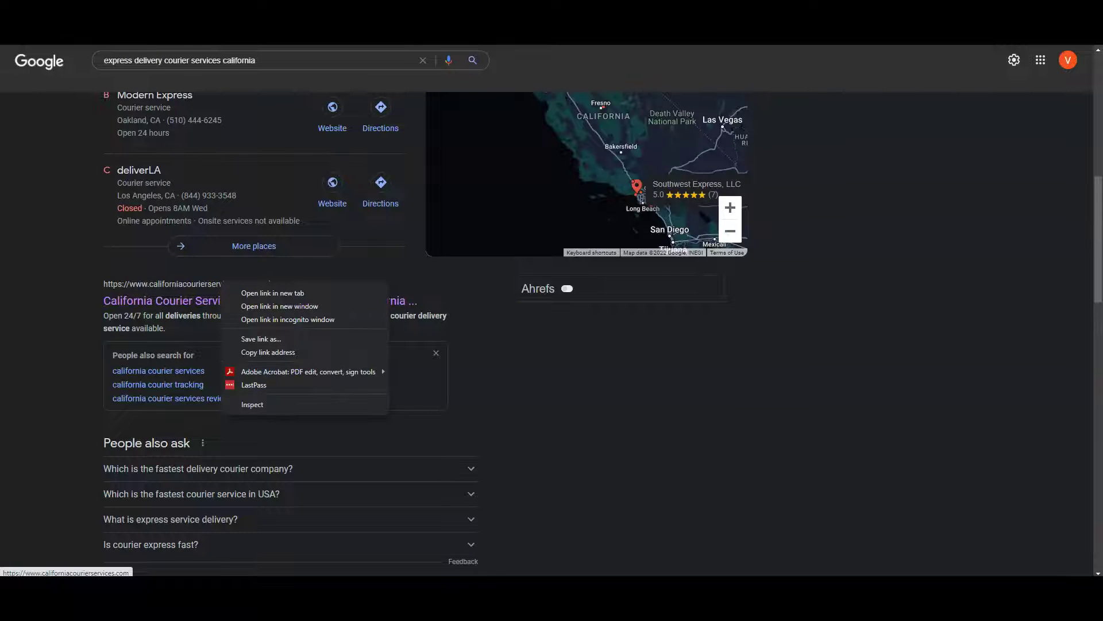
# Step: Dismiss the link options and go to the California Courier Services website
pyautogui.press('Escape')
pyautogui.click(215, 300)
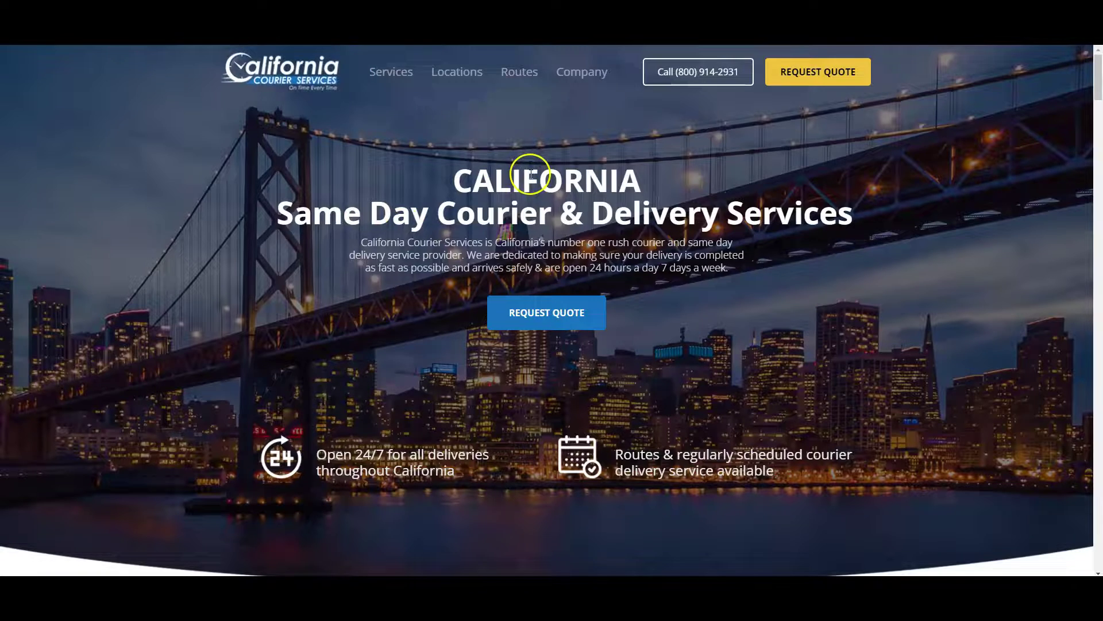
pyautogui.scroll(-2, 509, 153)
pyautogui.scroll(-5, 509, 153)
pyautogui.scroll(-3, 501, 179)
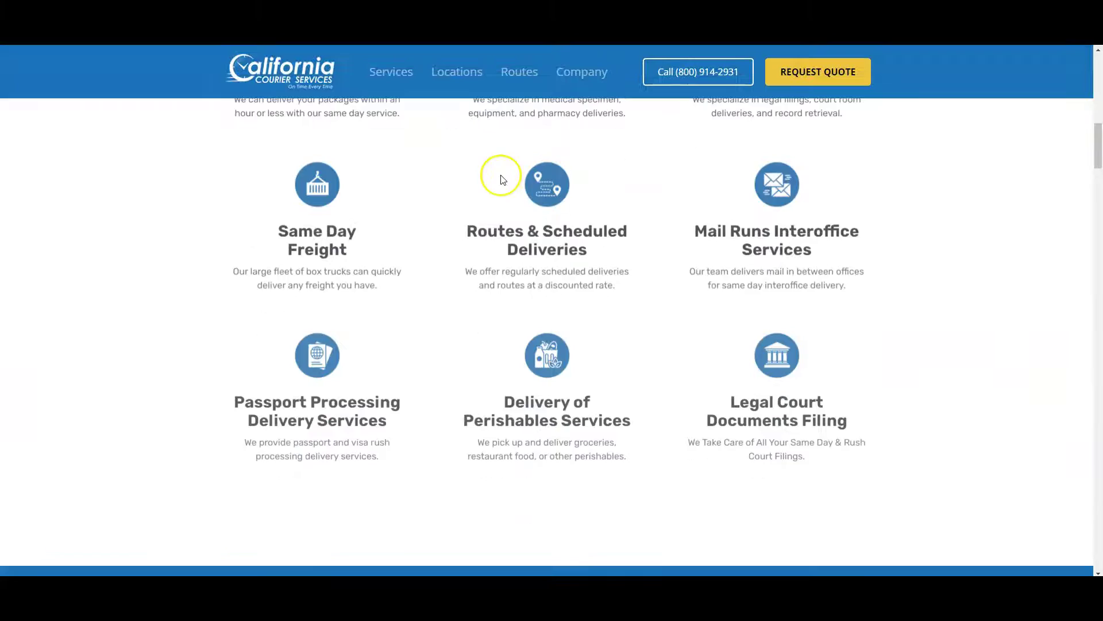
pyautogui.scroll(-5, 501, 179)
pyautogui.scroll(-3, 501, 179)
pyautogui.scroll(-3, 500, 179)
pyautogui.scroll(-3, 498, 190)
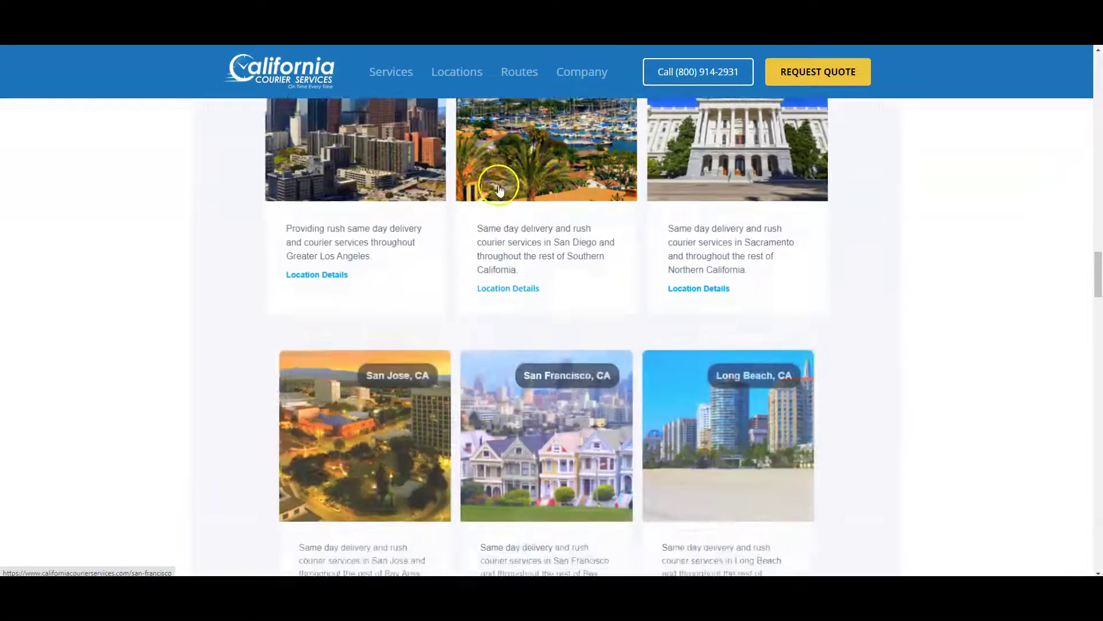
pyautogui.scroll(-5, 499, 190)
pyautogui.scroll(-1, 493, 184)
pyautogui.scroll(-4, 493, 185)
pyautogui.scroll(-4, 497, 197)
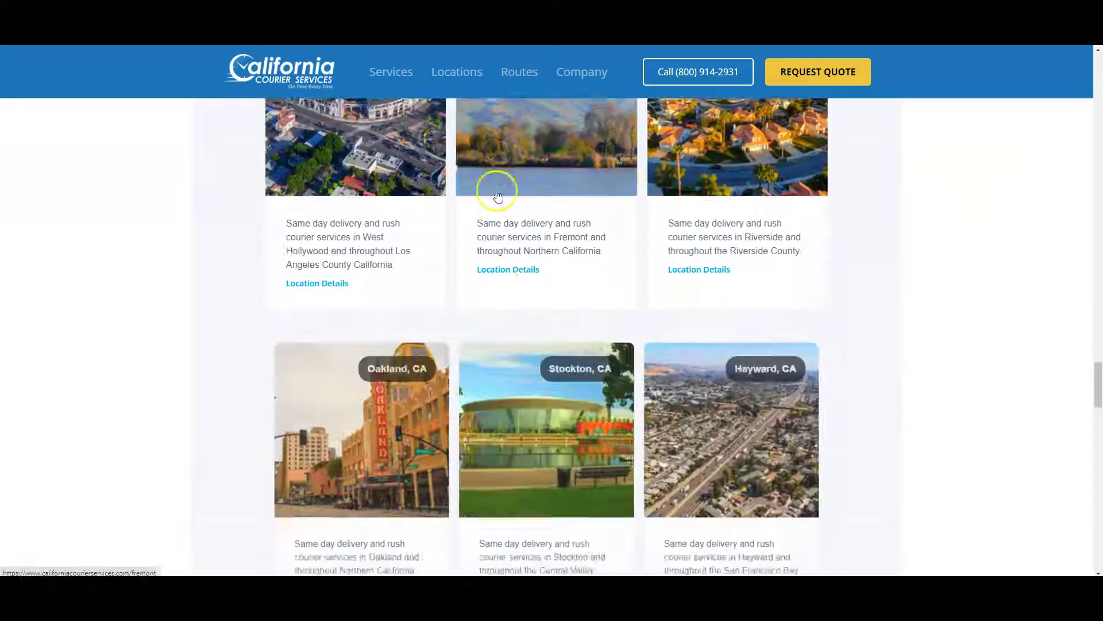
pyautogui.scroll(-3, 497, 197)
pyautogui.scroll(-3, 496, 190)
pyautogui.scroll(-3, 497, 191)
pyautogui.scroll(-2, 497, 197)
pyautogui.scroll(-2, 496, 196)
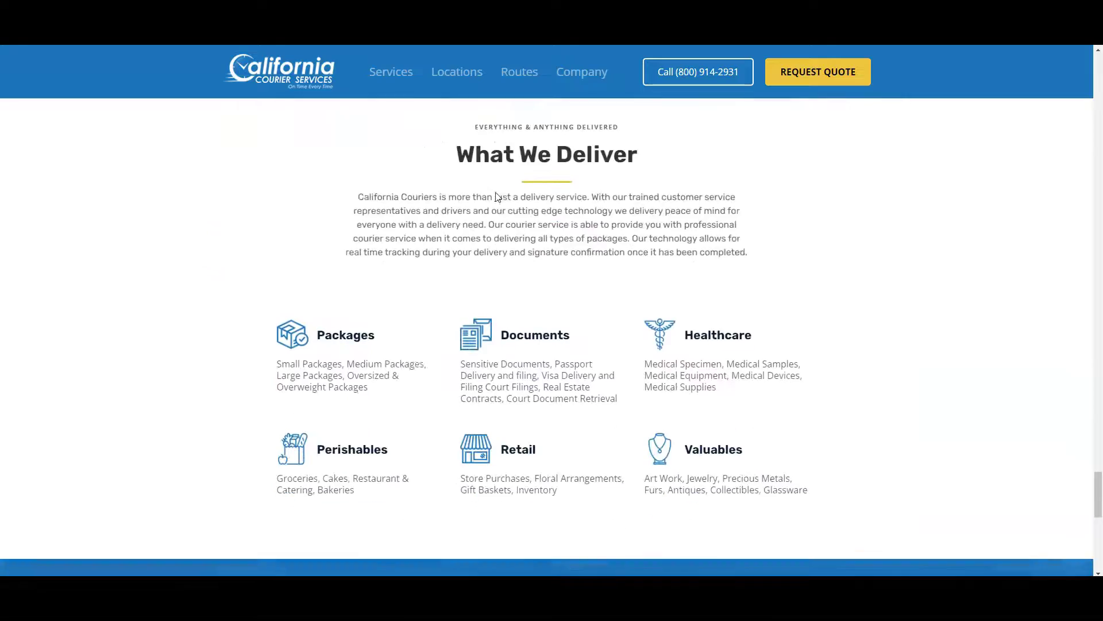
pyautogui.scroll(-3, 495, 190)
pyautogui.scroll(-3, 737, 254)
pyautogui.scroll(-1, 729, 239)
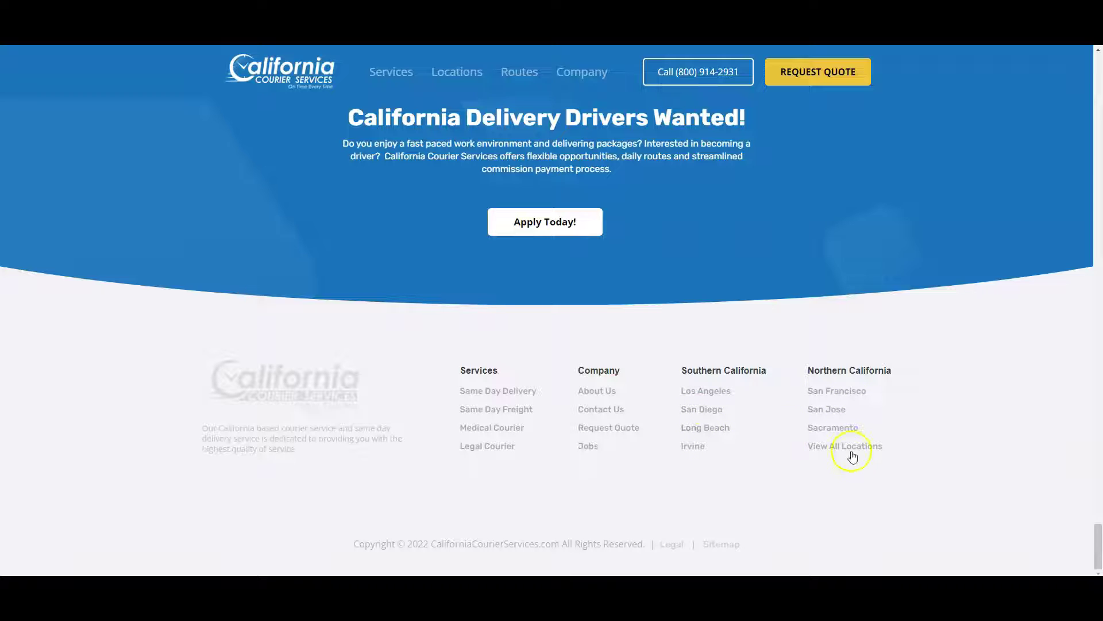
pyautogui.scroll(2, 629, 439)
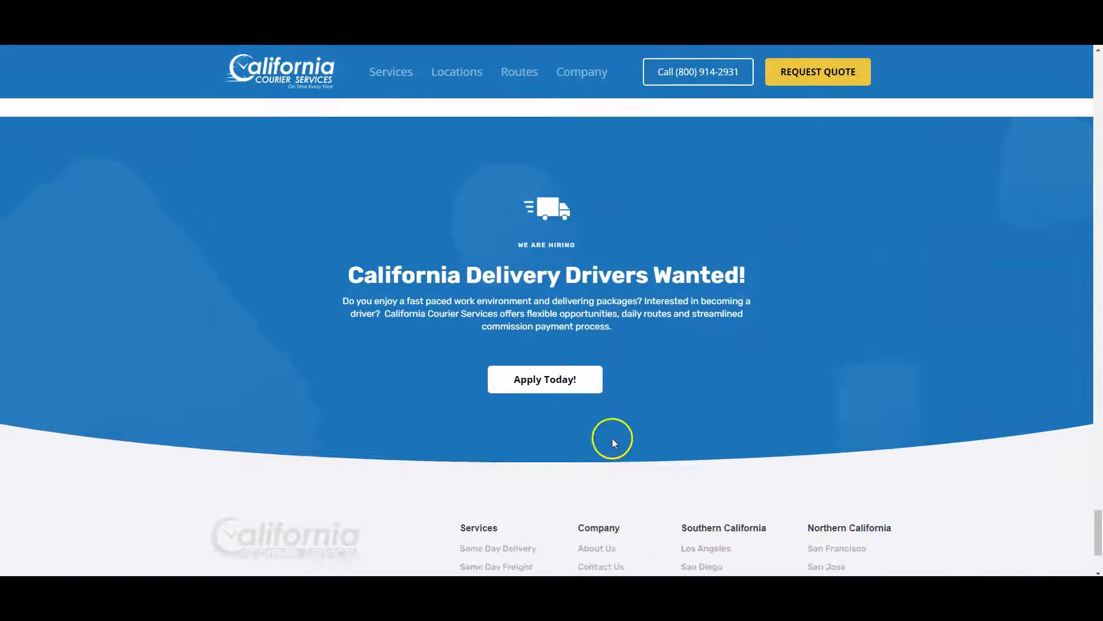
pyautogui.scroll(3, 612, 438)
pyautogui.scroll(4, 599, 434)
pyautogui.scroll(3, 595, 433)
pyautogui.scroll(3, 595, 435)
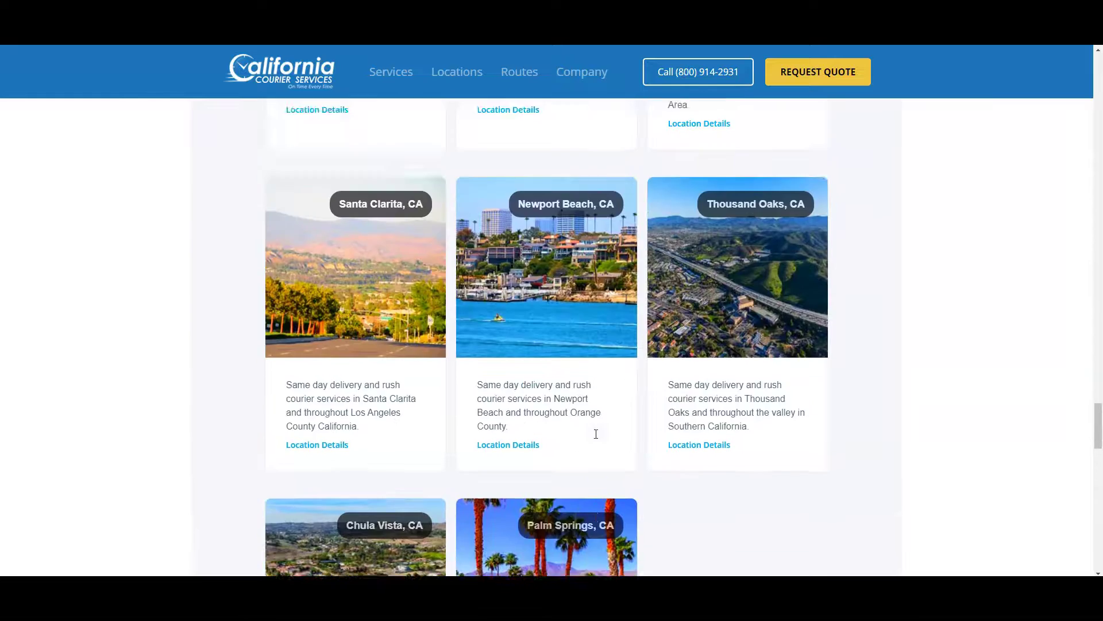
pyautogui.scroll(3, 595, 437)
pyautogui.scroll(3, 595, 439)
pyautogui.scroll(3, 594, 440)
pyautogui.scroll(3, 595, 440)
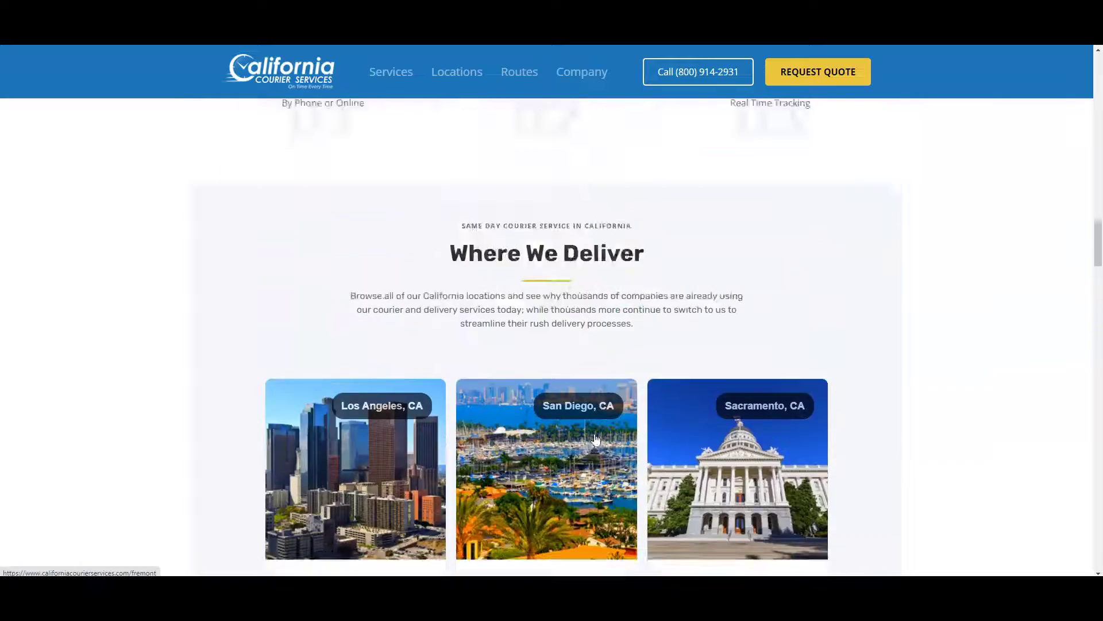
pyautogui.scroll(3, 595, 440)
pyautogui.scroll(3, 594, 439)
pyautogui.scroll(3, 593, 438)
pyautogui.scroll(3, 593, 435)
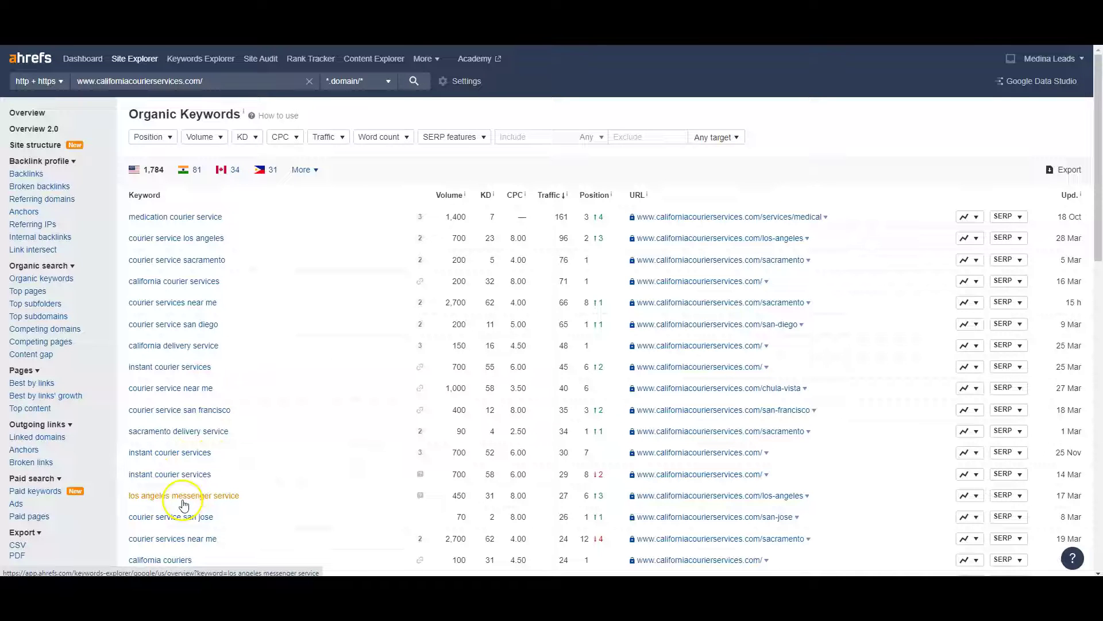
pyautogui.scroll(-2, 441, 551)
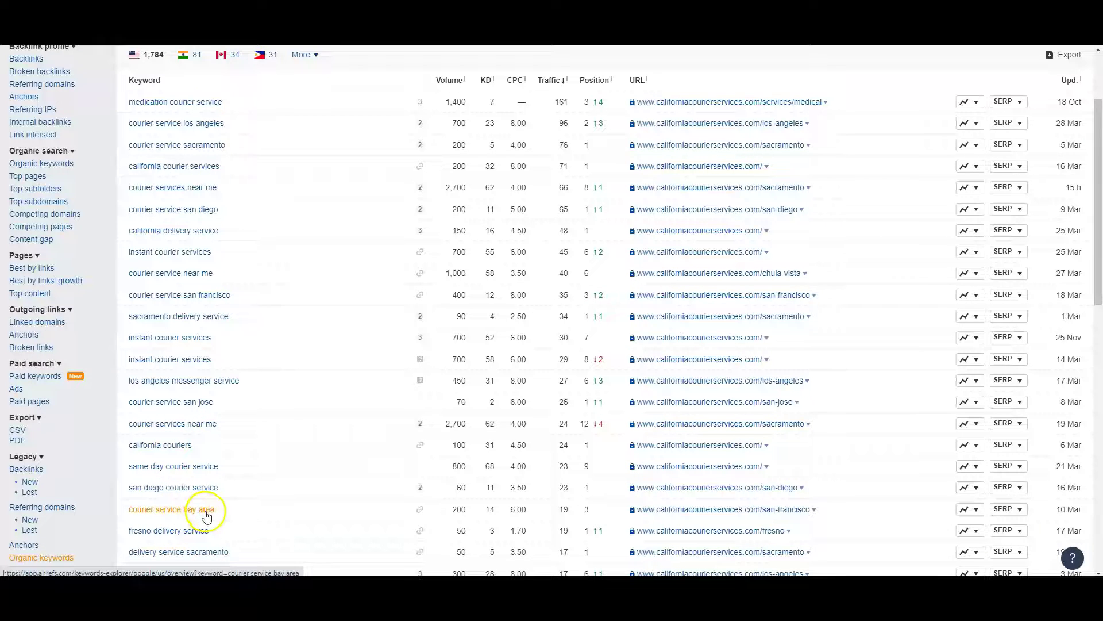
pyautogui.scroll(-2, 205, 516)
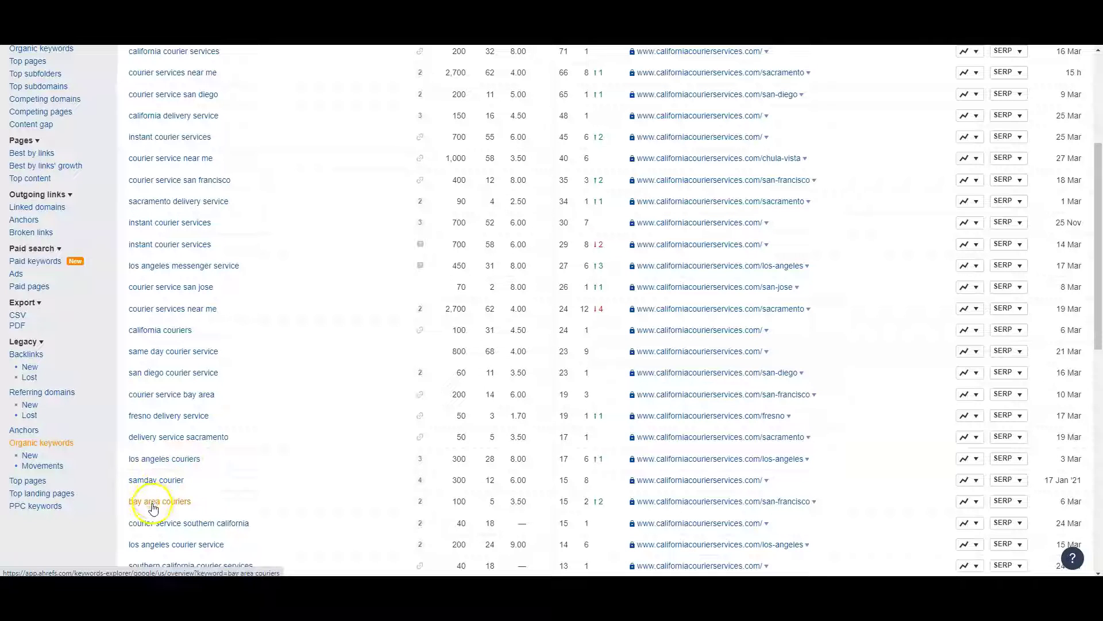
pyautogui.scroll(2, 207, 504)
pyautogui.scroll(3, 207, 504)
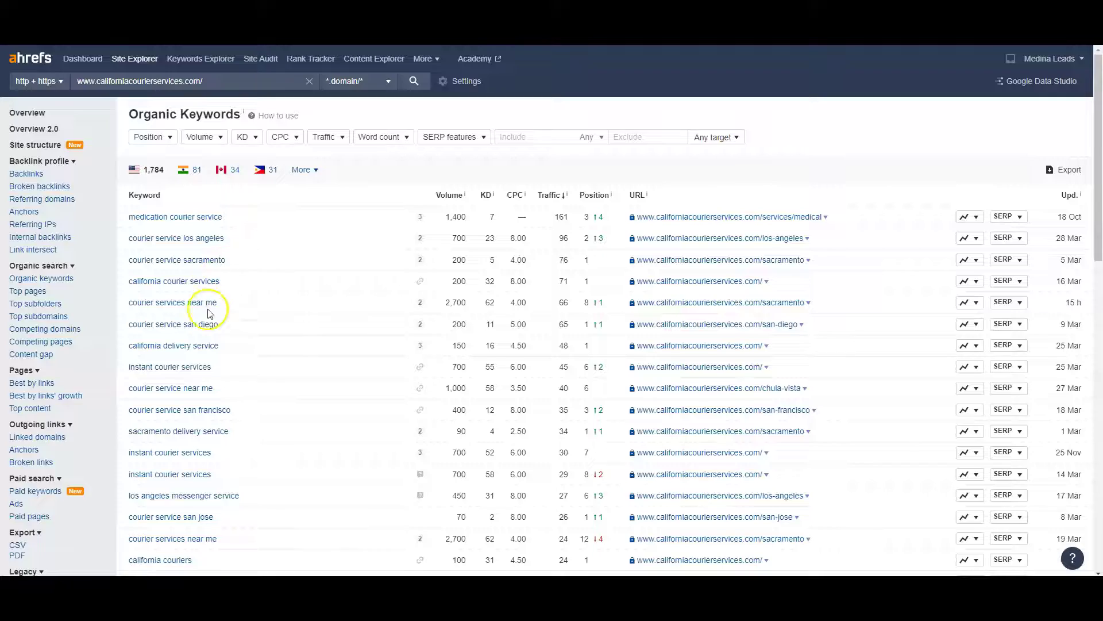
pyautogui.scroll(-1, 226, 329)
pyautogui.scroll(-3, 226, 329)
pyautogui.scroll(-3, 224, 332)
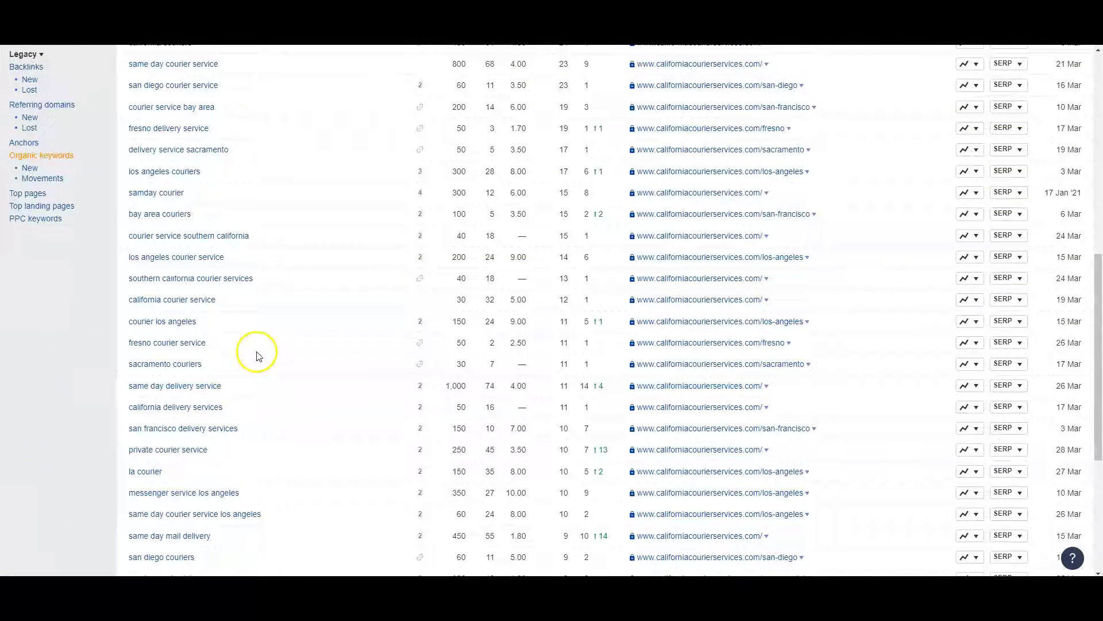
pyautogui.scroll(2, 285, 385)
pyautogui.scroll(3, 247, 388)
pyautogui.scroll(1, 191, 385)
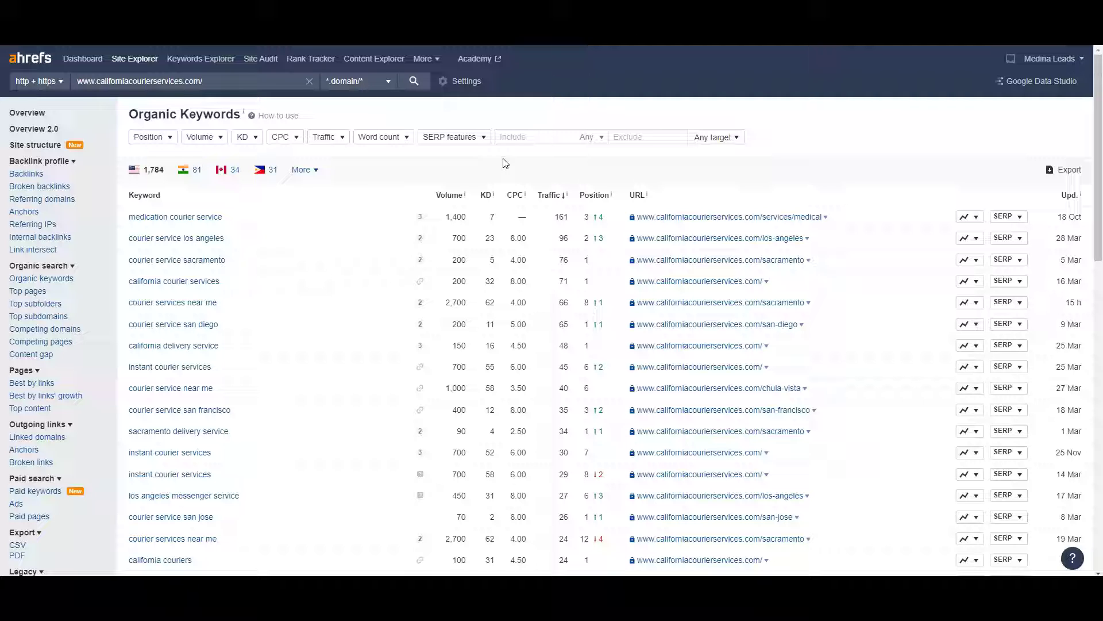
pyautogui.scroll(-1, 503, 155)
# Step: Open the browser context menu on the keyword table, then dismiss it without choosing anything
pyautogui.rightClick(481, 217)
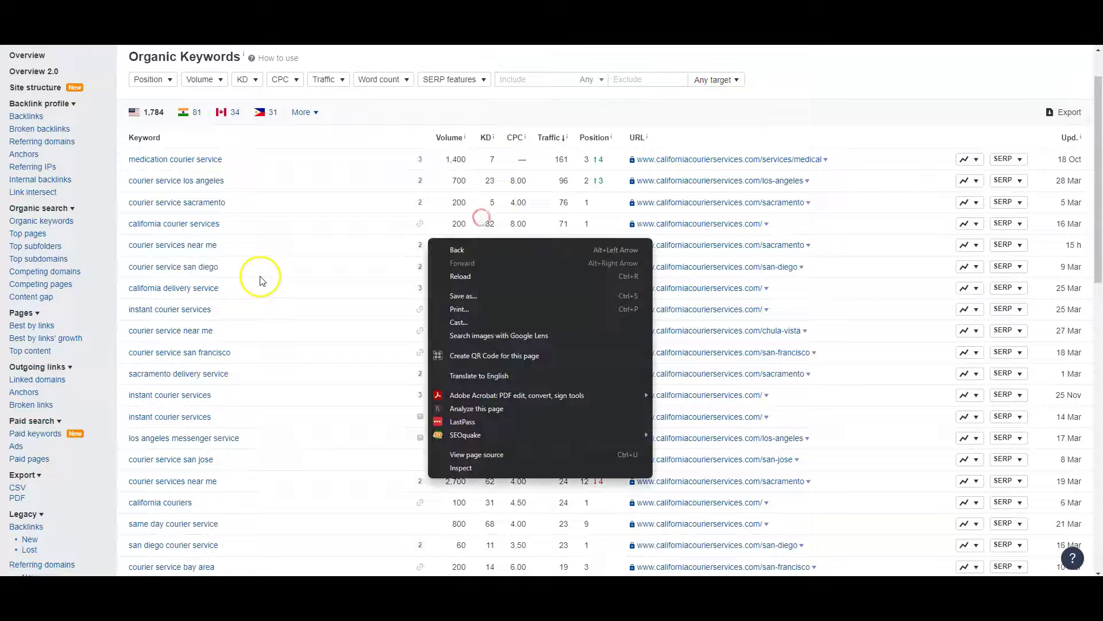
pyautogui.click(372, 101)
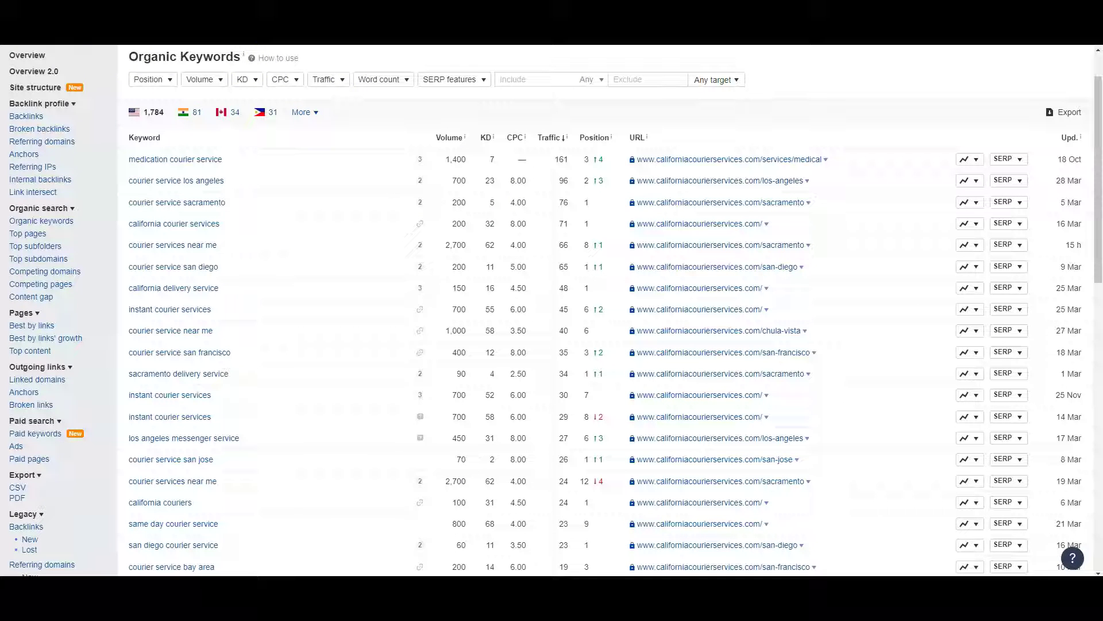